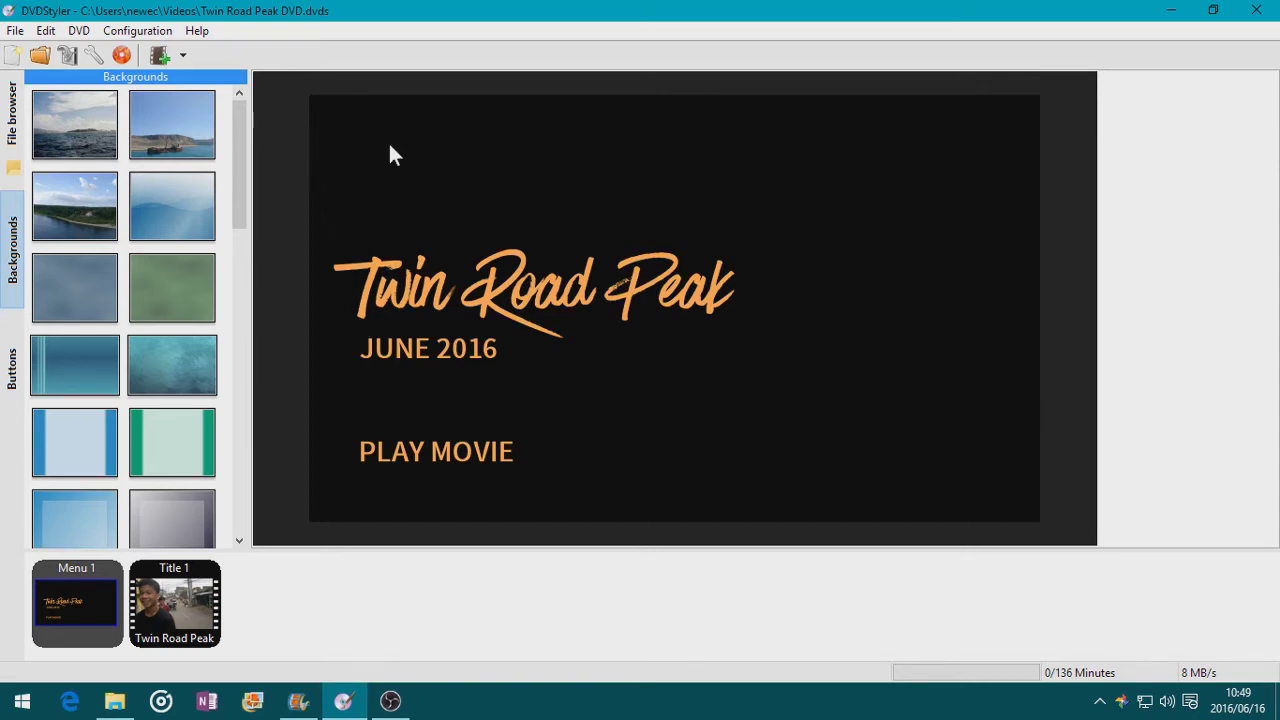
# Check the DVD menu properties without changing anything, then return to Movie Maker
pyautogui.doubleClick(892, 217)
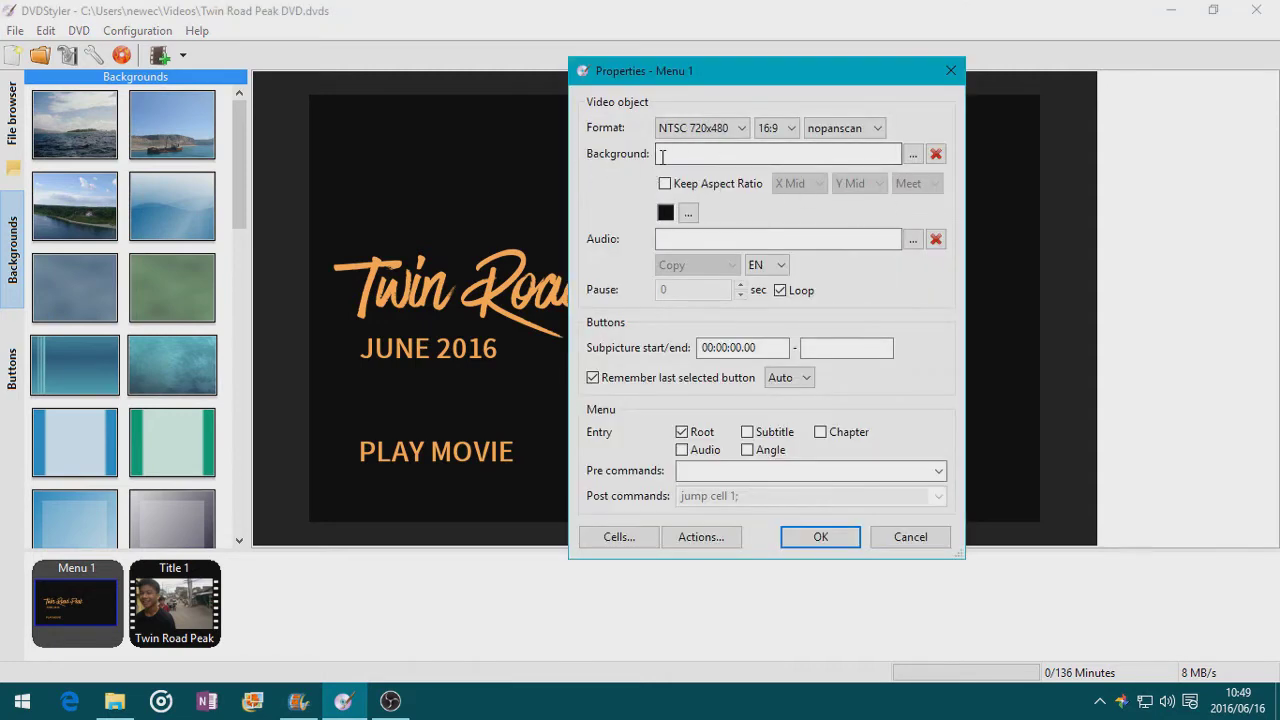
pyautogui.click(950, 73)
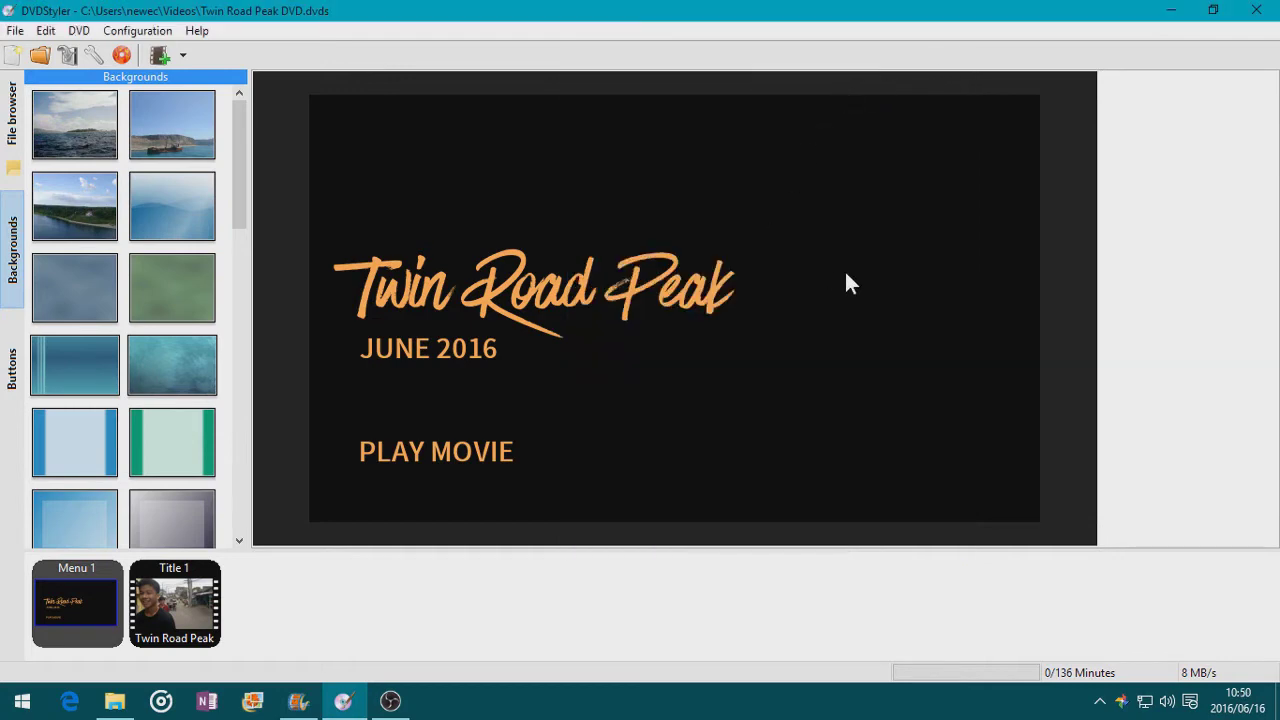
pyautogui.click(300, 700)
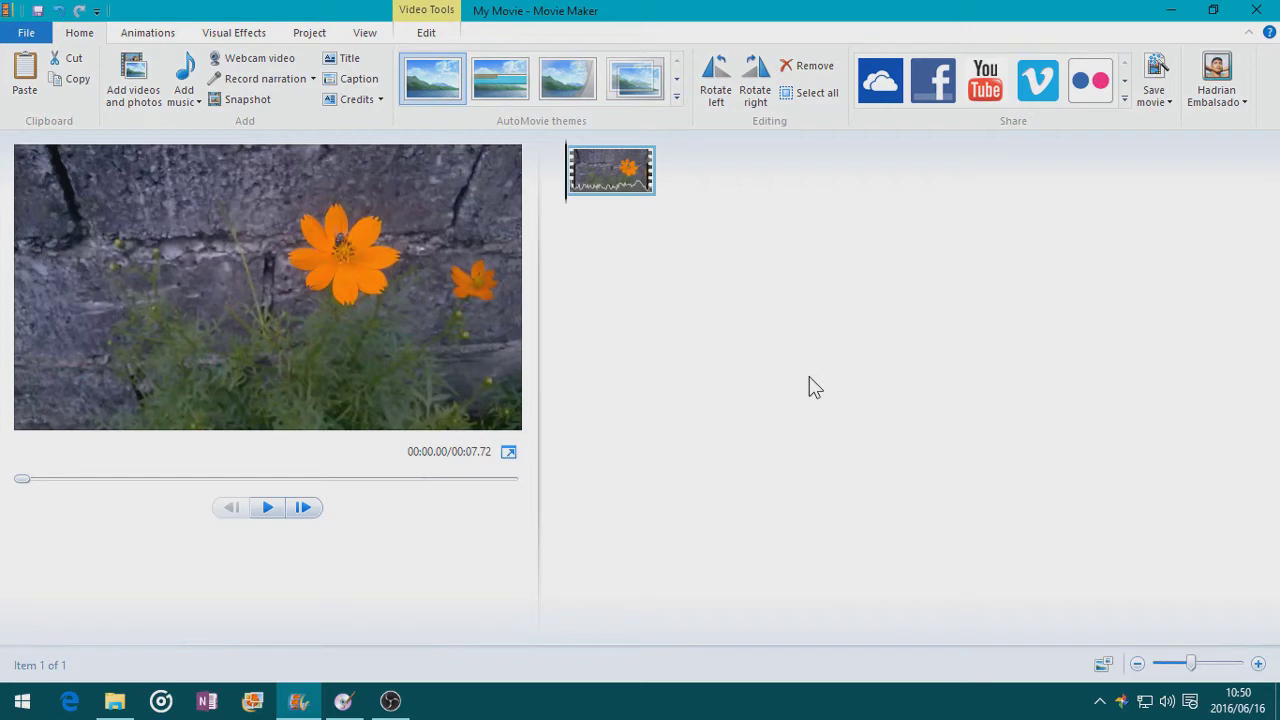
# Mute the flower clip by dragging its video volume to minimum
pyautogui.click(438, 35)
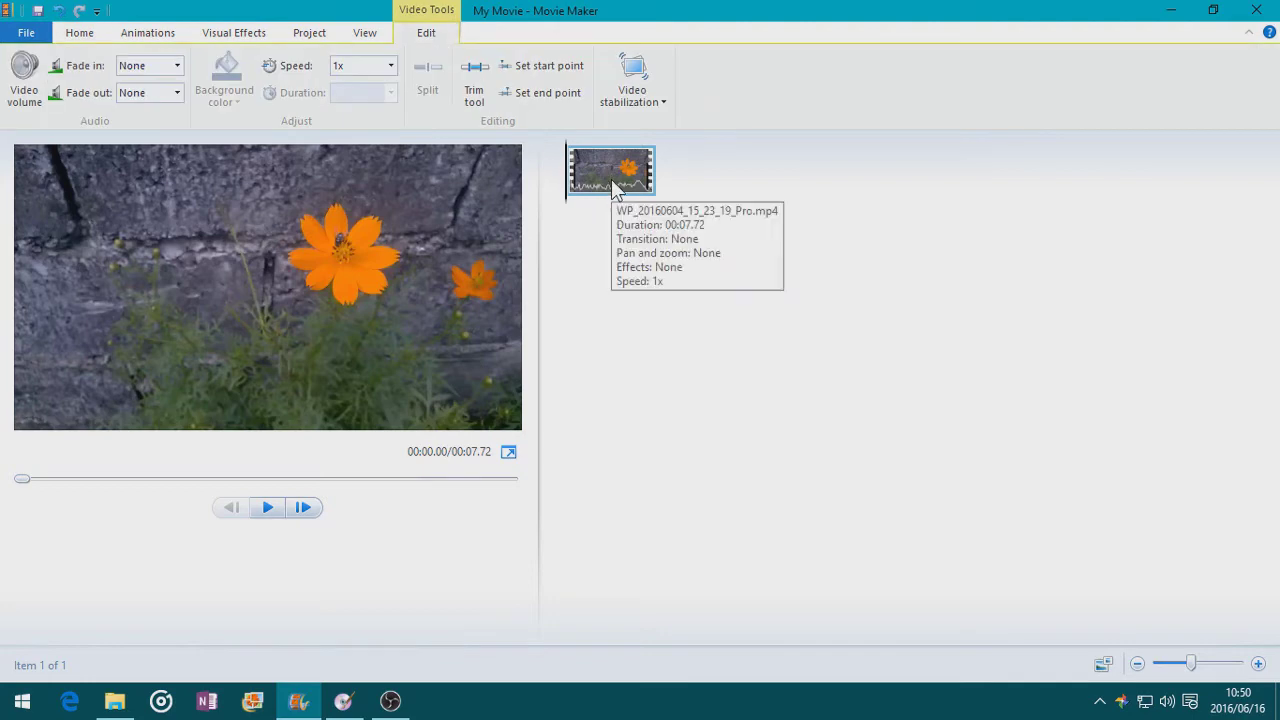
pyautogui.click(24, 75)
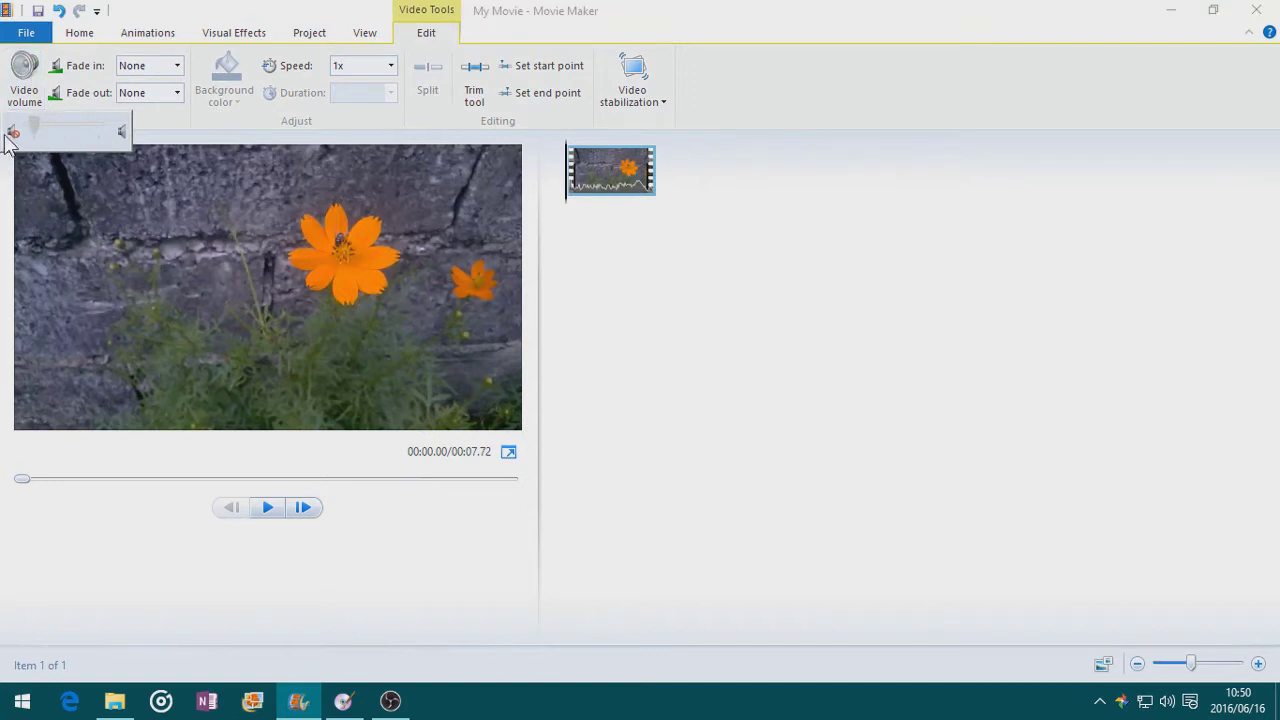
pyautogui.moveTo(32, 127); pyautogui.dragTo(2, 140)
pyautogui.click(578, 178)
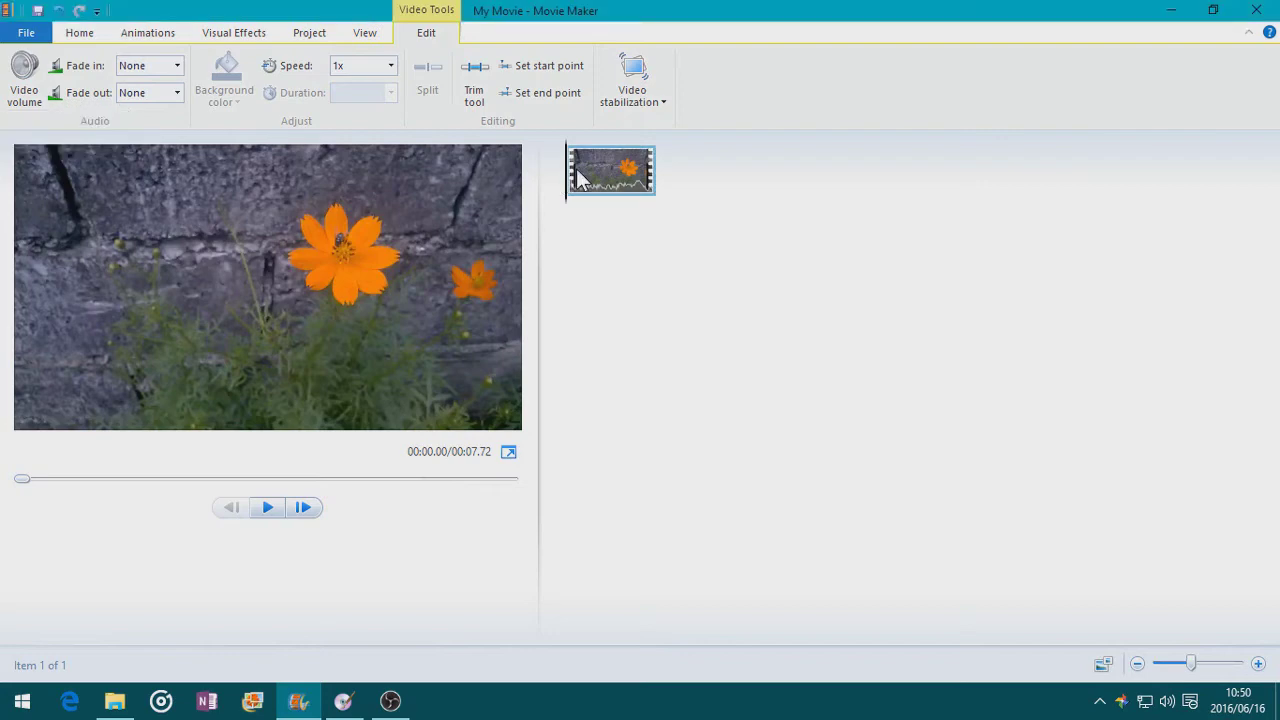
# Preview the clip, rewind it to the start, and bring up the visual effects choices
pyautogui.press('space')
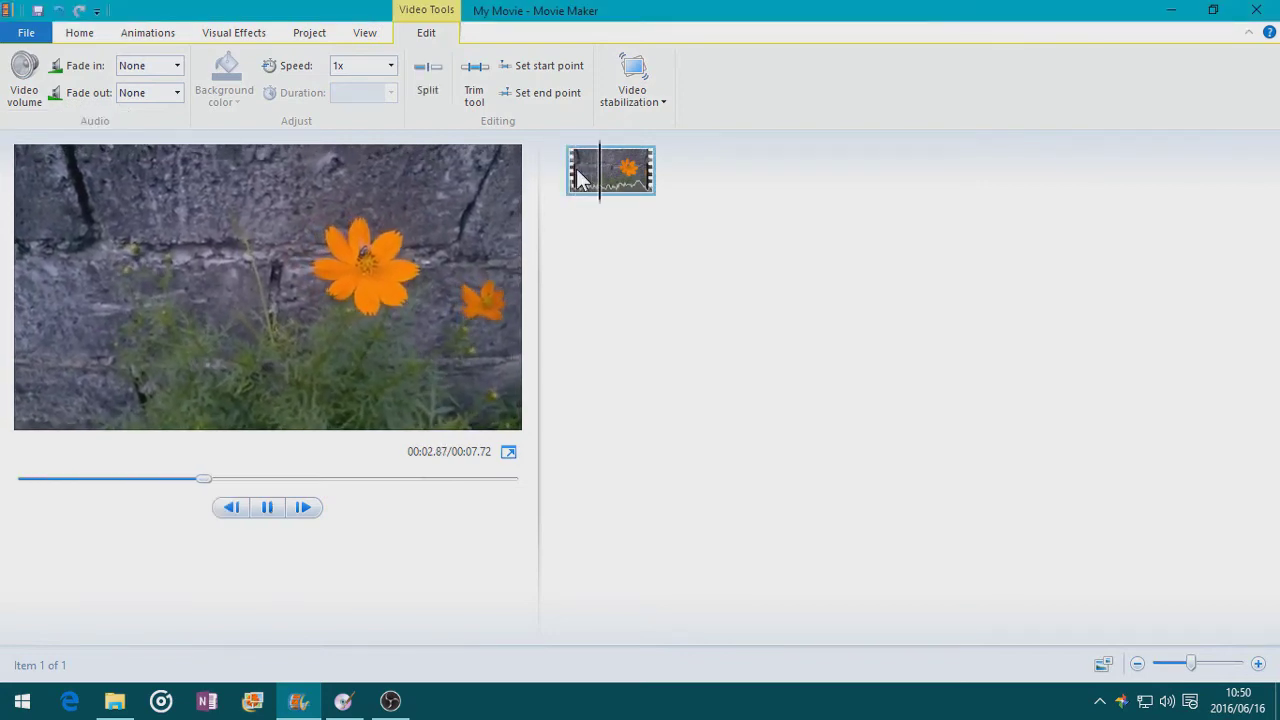
pyautogui.press('space')
pyautogui.click(566, 205)
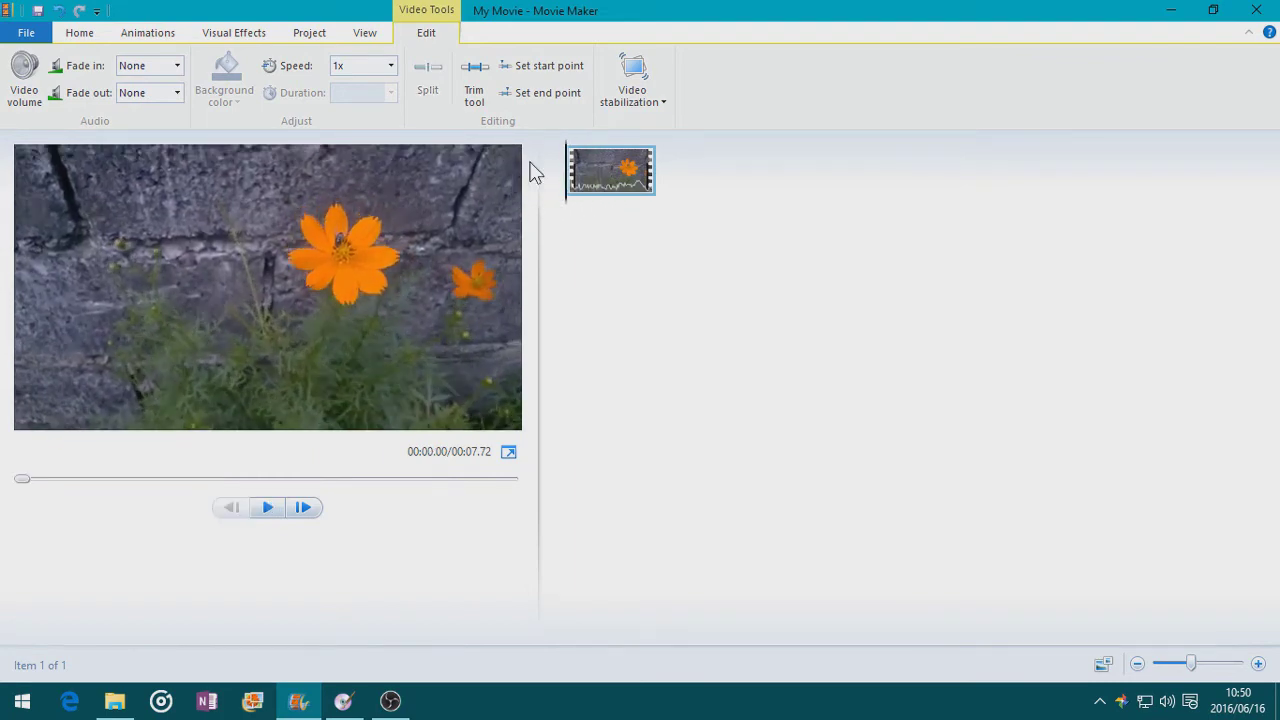
pyautogui.click(245, 33)
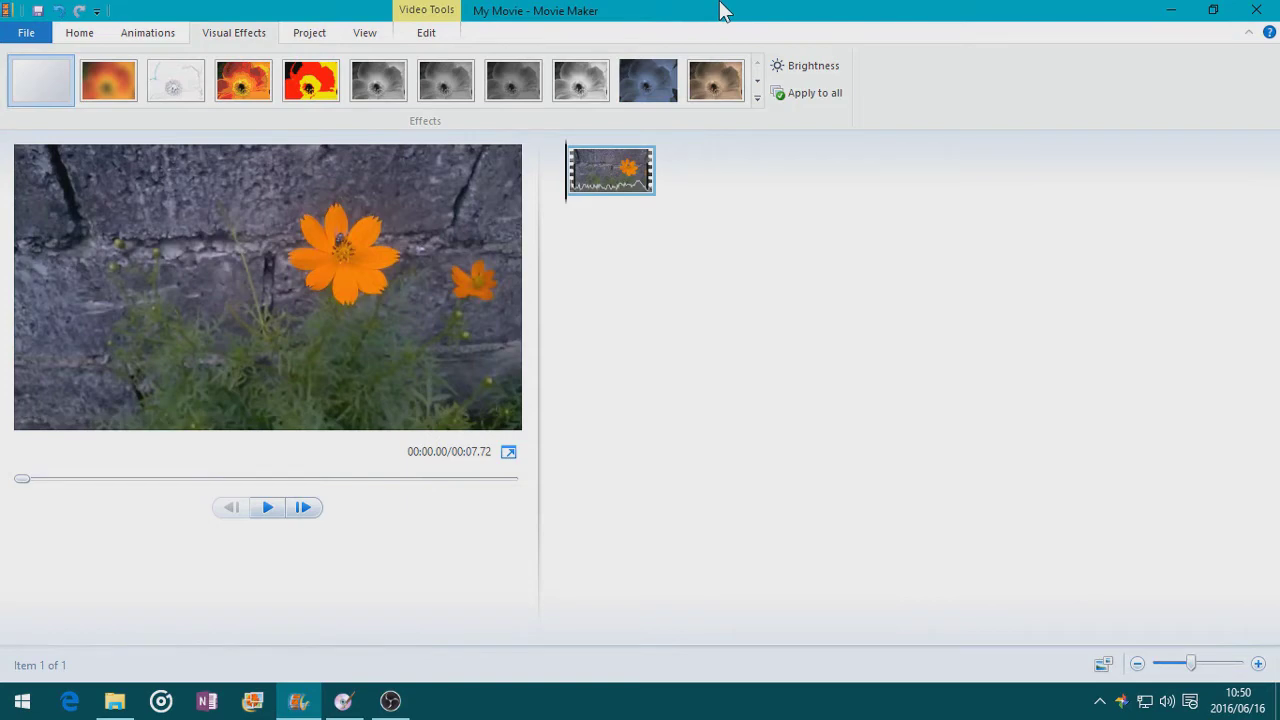
# Apply Fade out to black and Fade in from black to the clip via Multiple effects
pyautogui.click(757, 77)
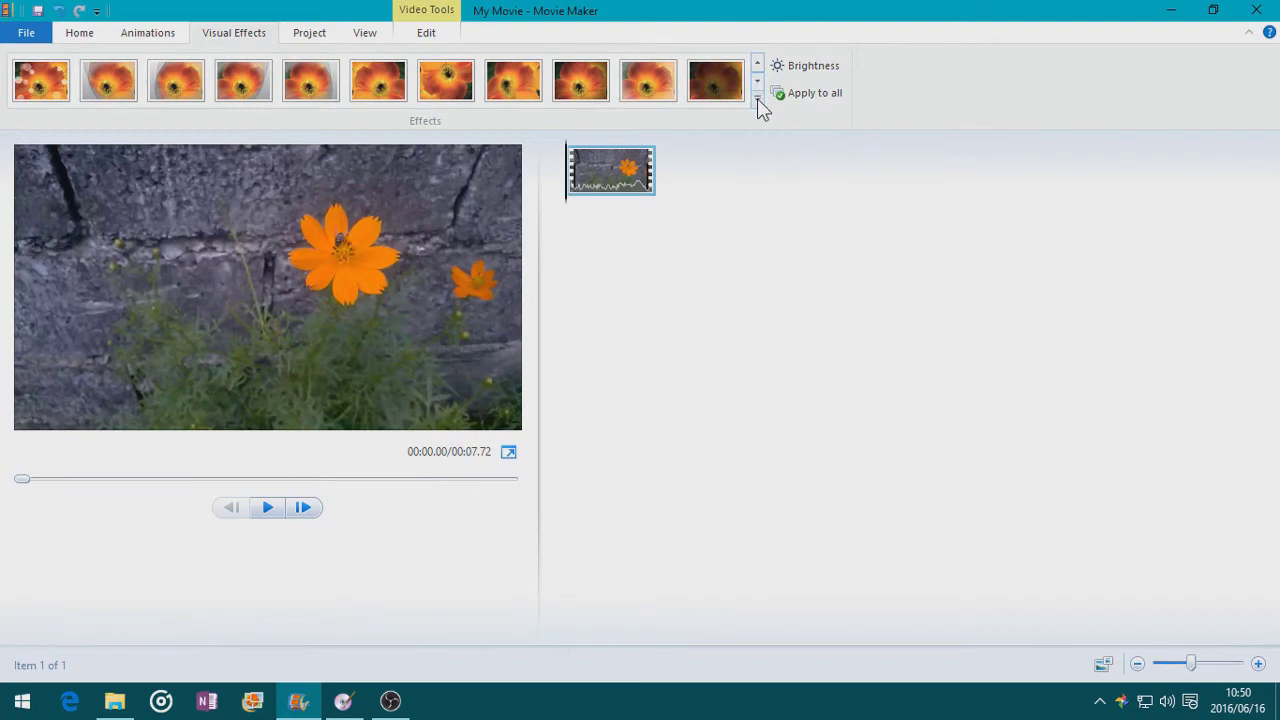
pyautogui.click(757, 98)
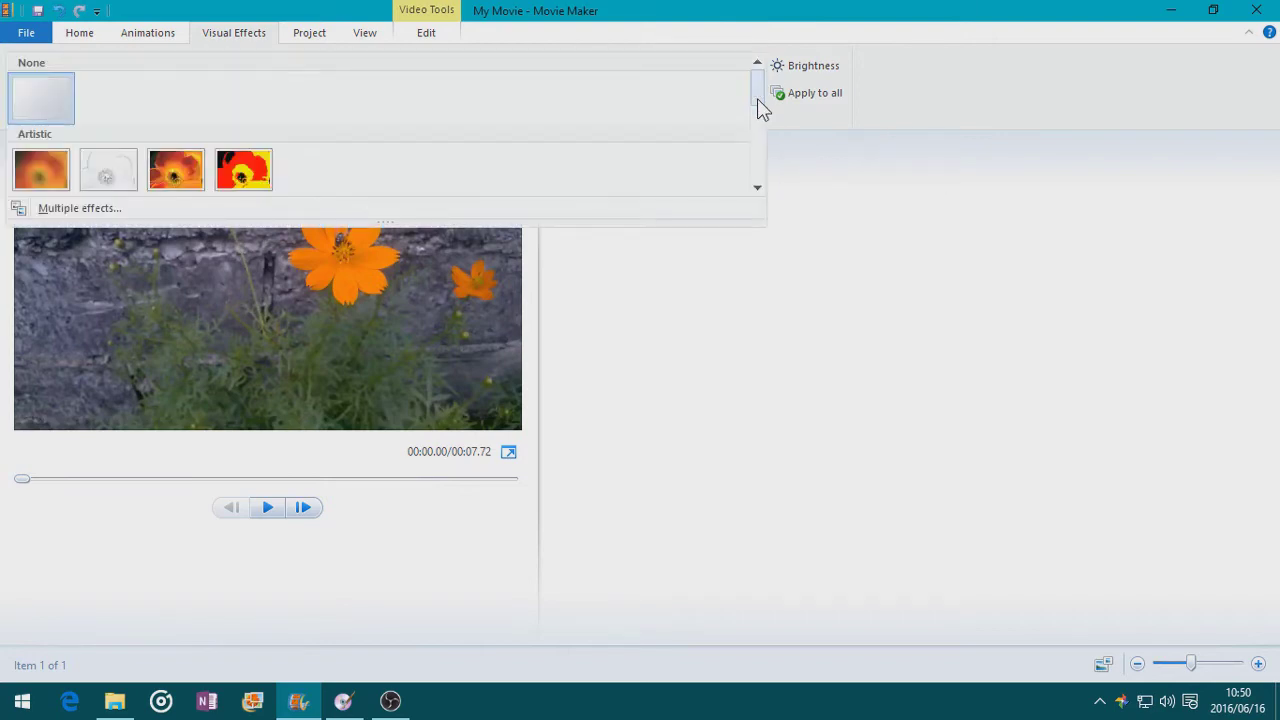
pyautogui.click(73, 207)
pyautogui.scroll(-2, 511, 299)
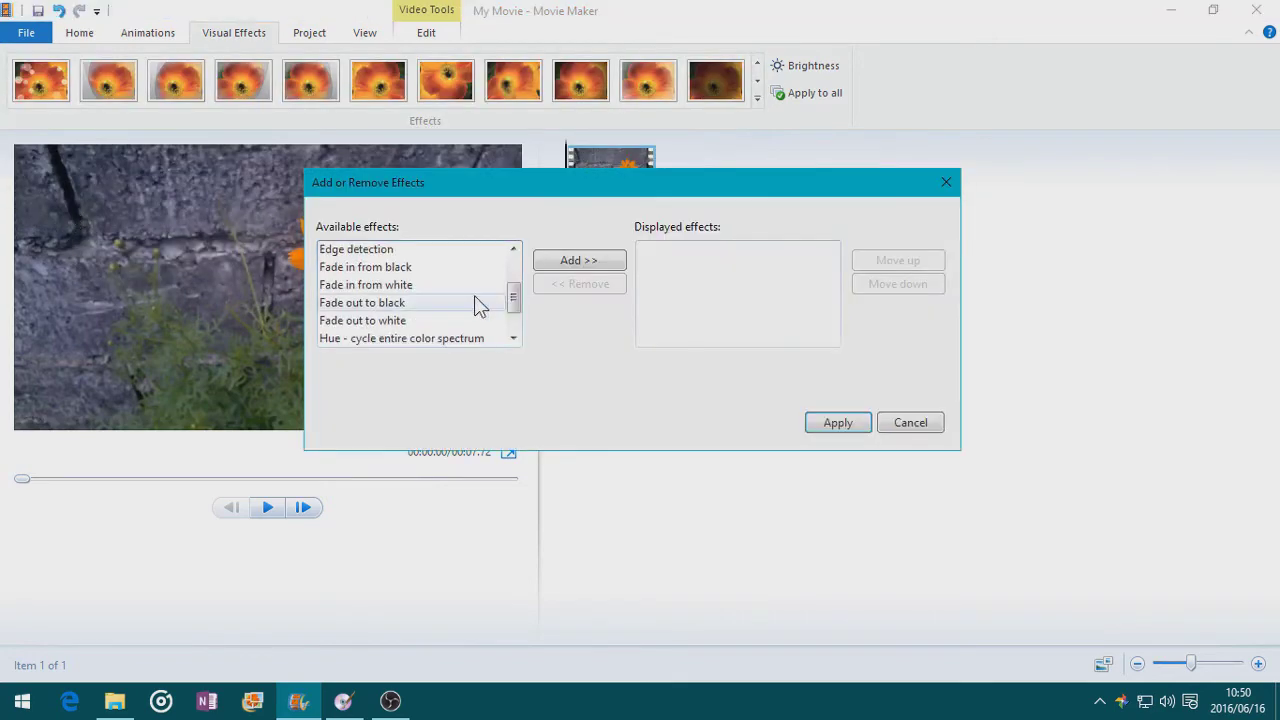
pyautogui.doubleClick(385, 303)
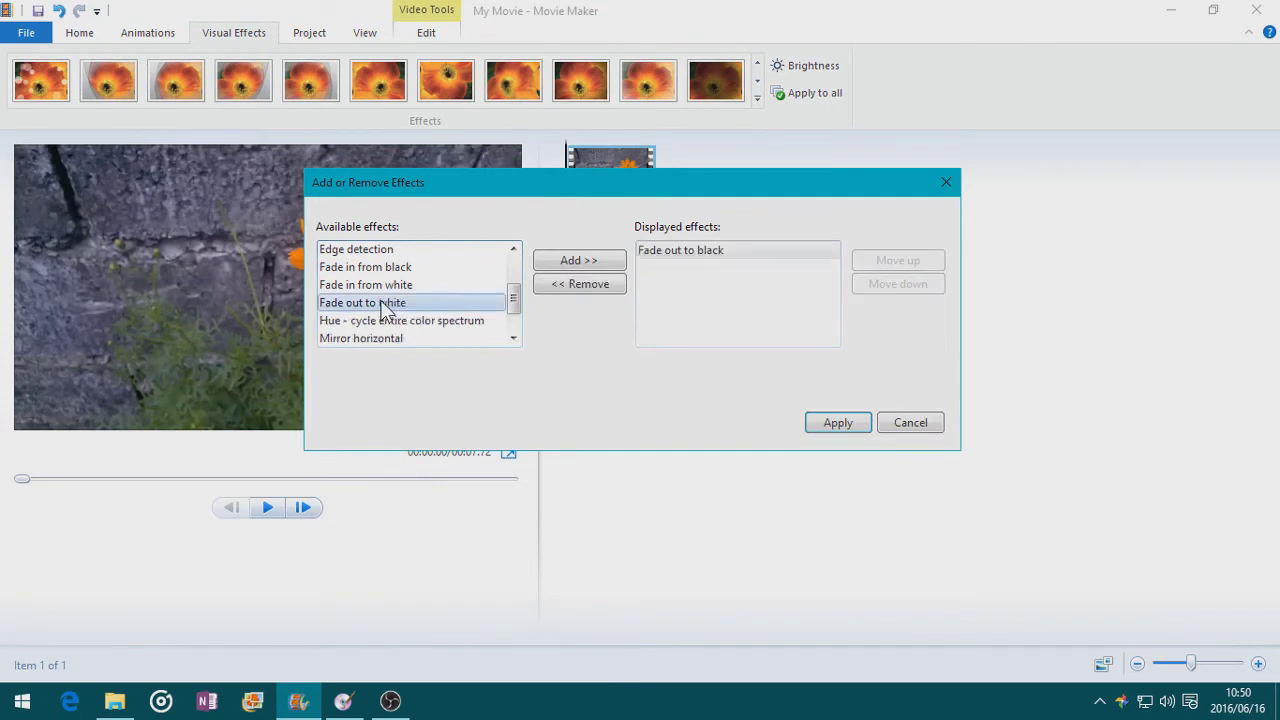
pyautogui.doubleClick(385, 268)
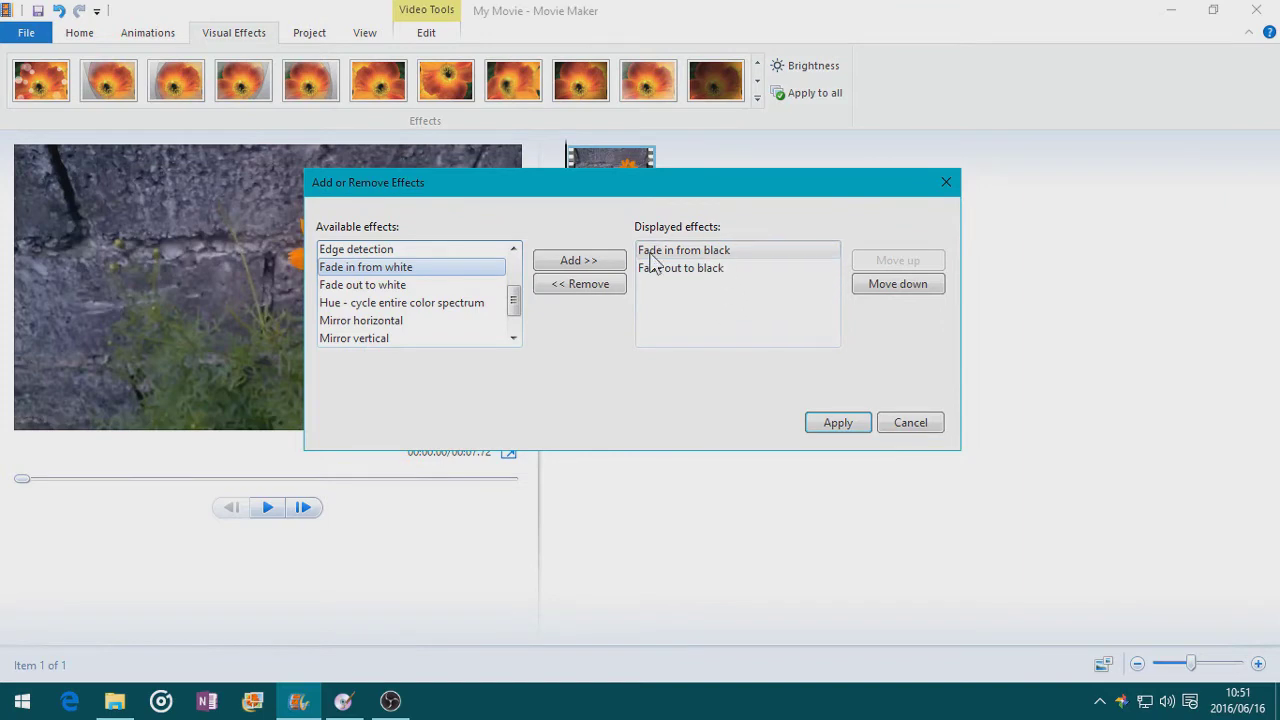
pyautogui.click(838, 423)
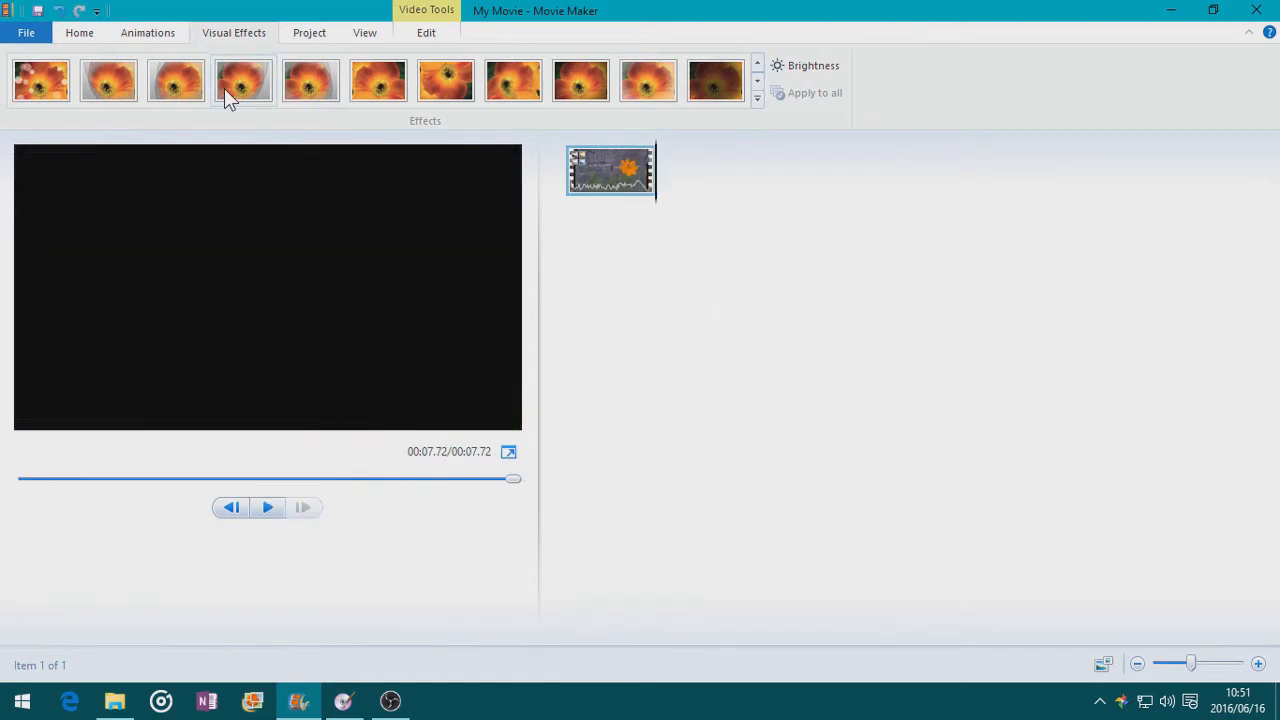
# Export the movie with the custom video setting as a Windows Media Video File
pyautogui.click(79, 33)
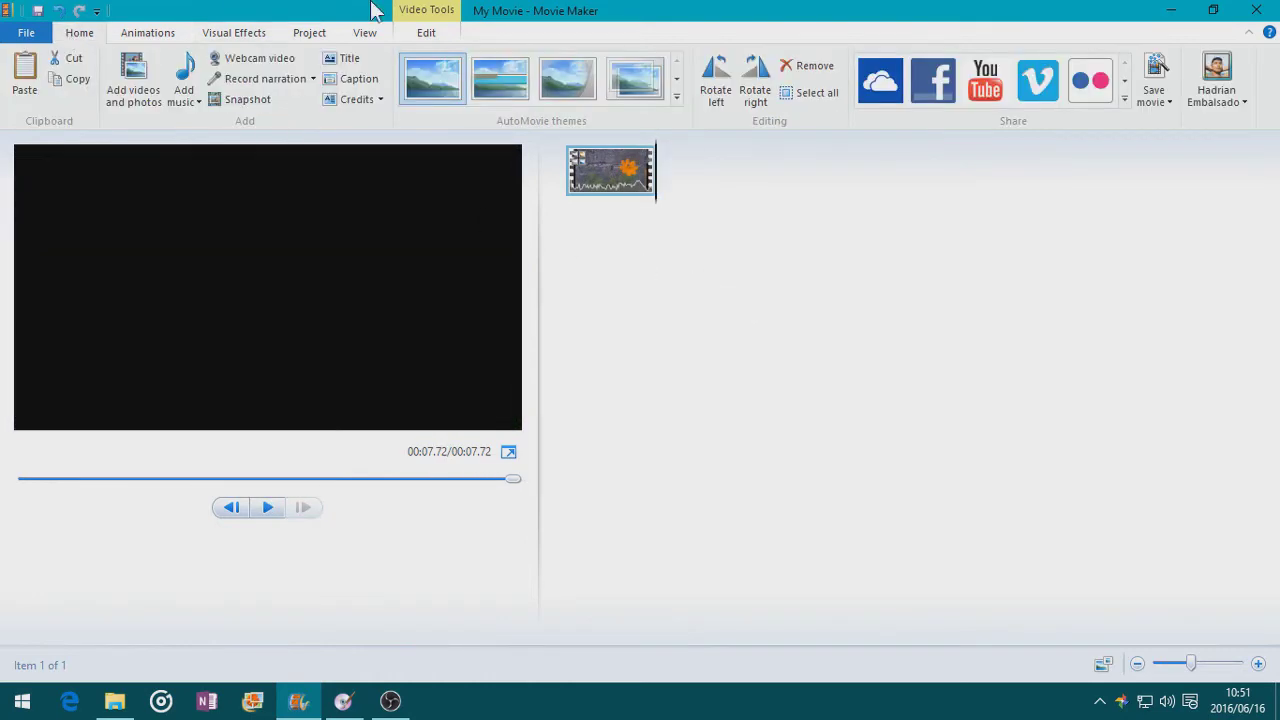
pyautogui.click(1155, 101)
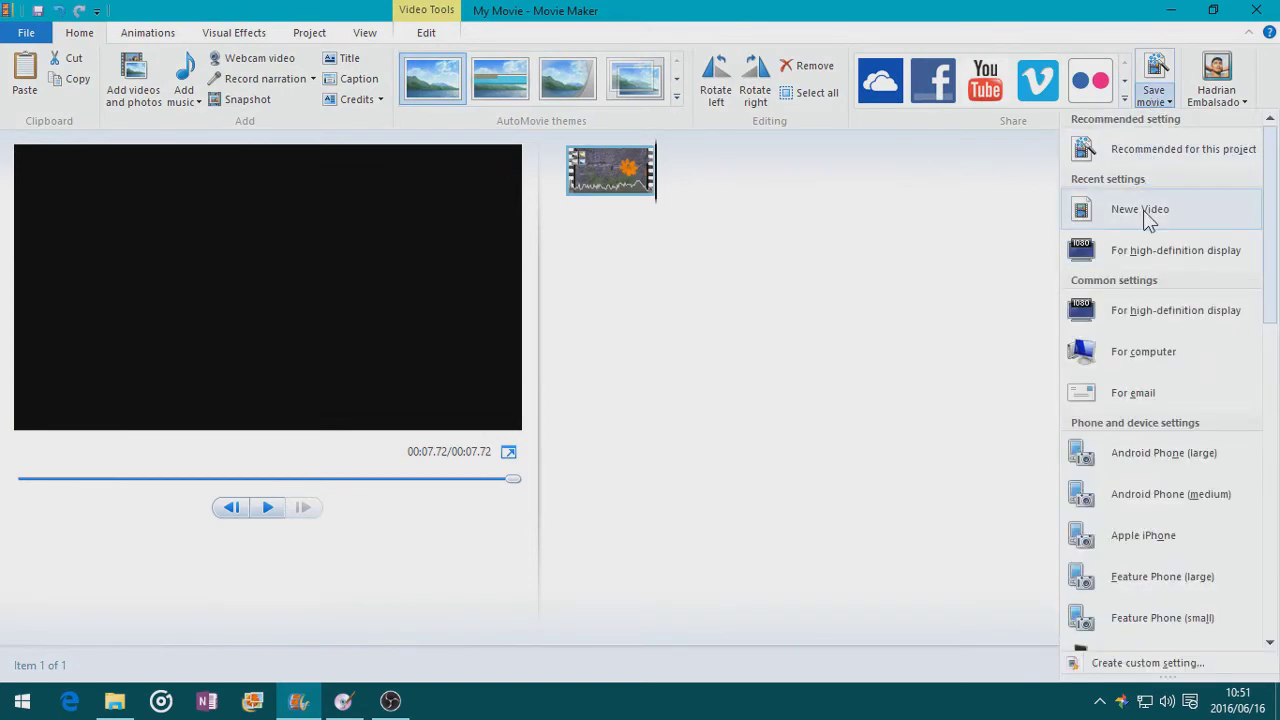
pyautogui.moveTo(1143, 210)
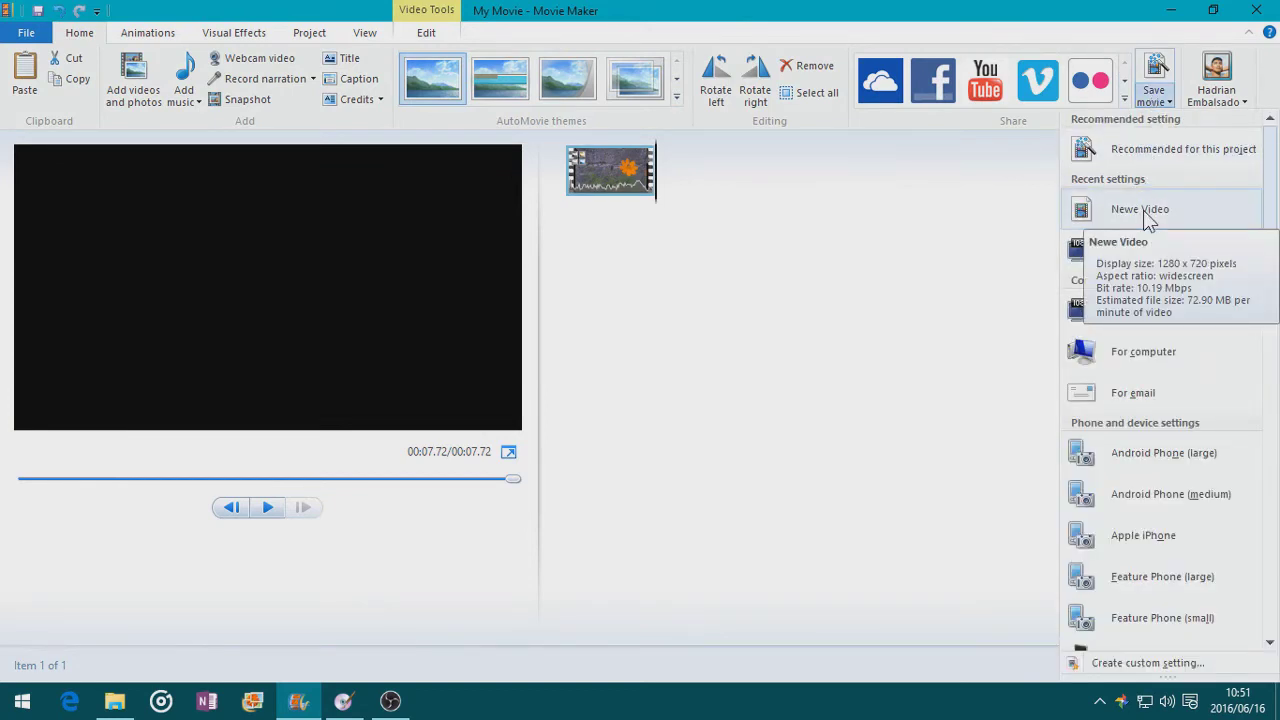
pyautogui.click(1143, 210)
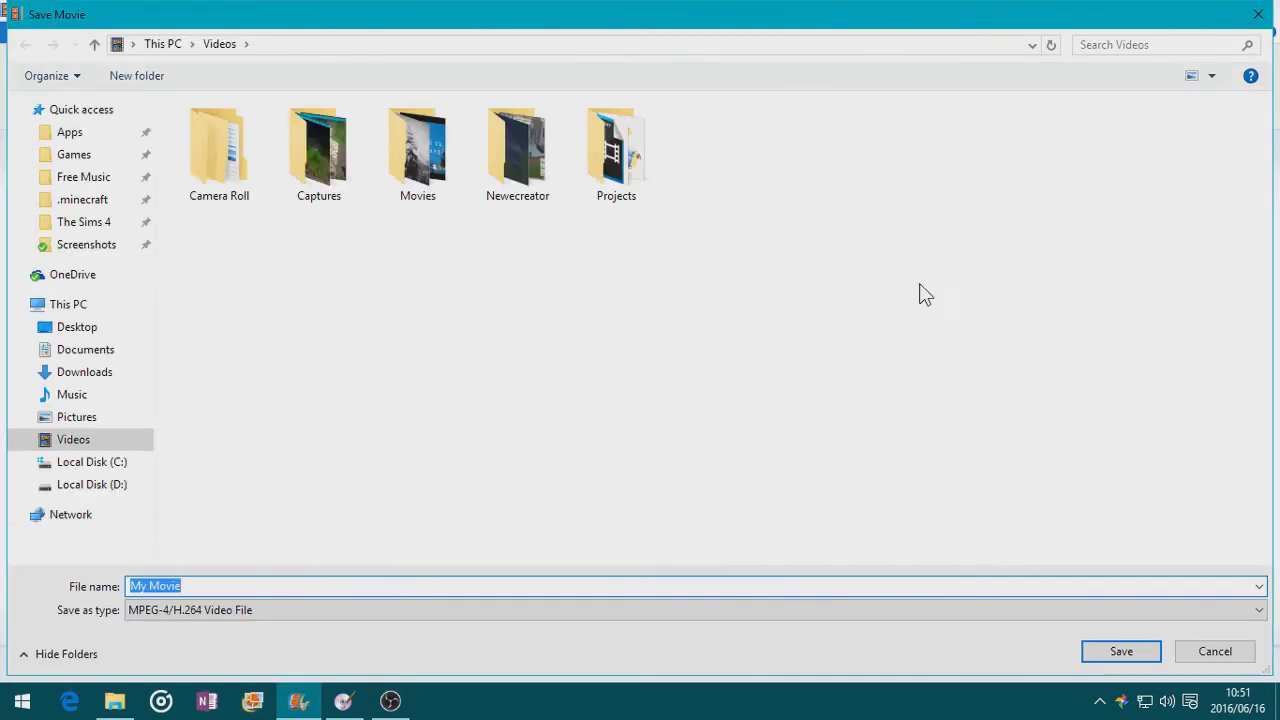
pyautogui.click(300, 611)
pyautogui.click(227, 641)
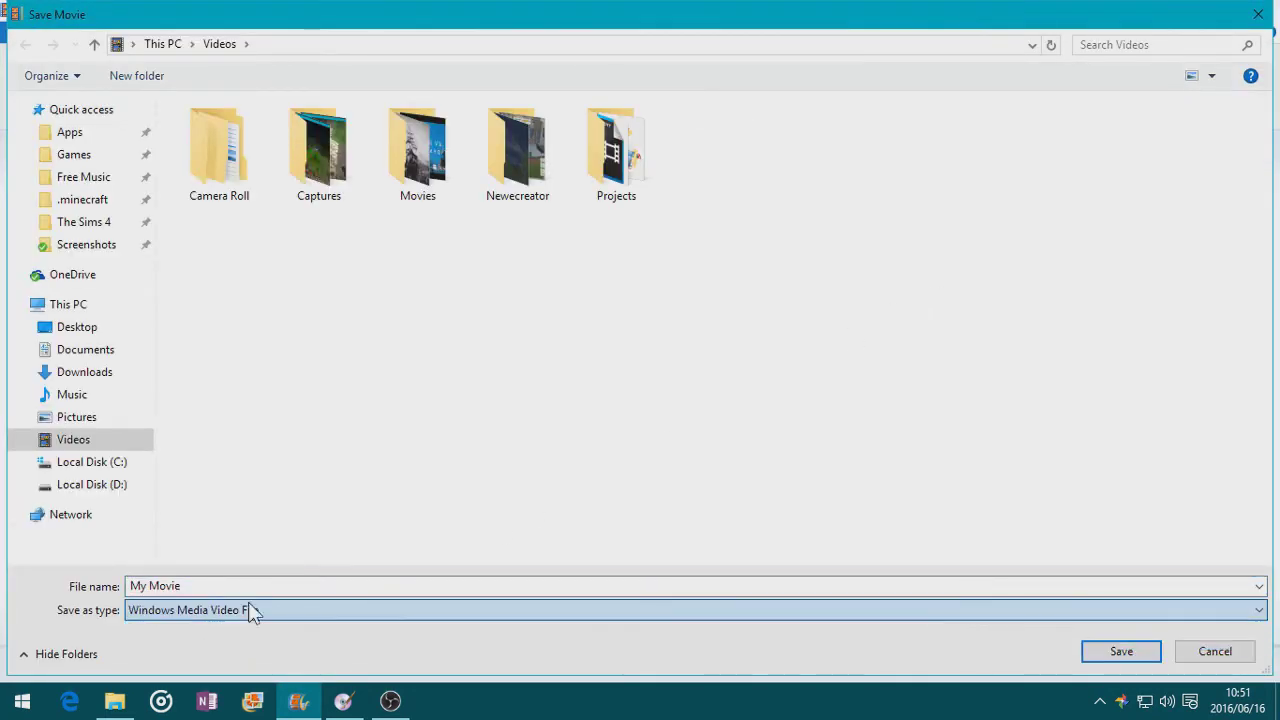
# Name the file 'DVD Background' and save it in the Videos folder
pyautogui.click(257, 586)
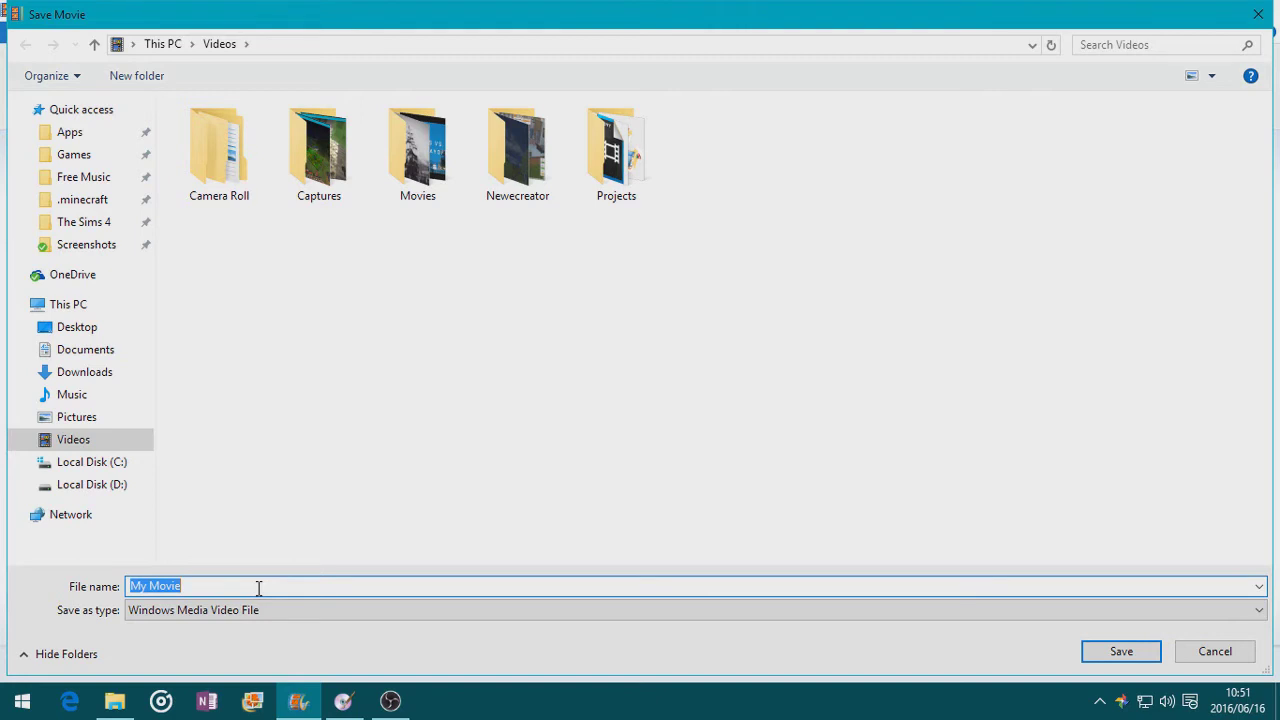
pyautogui.write('DVD Backgo')
pyautogui.press('BackSpace')
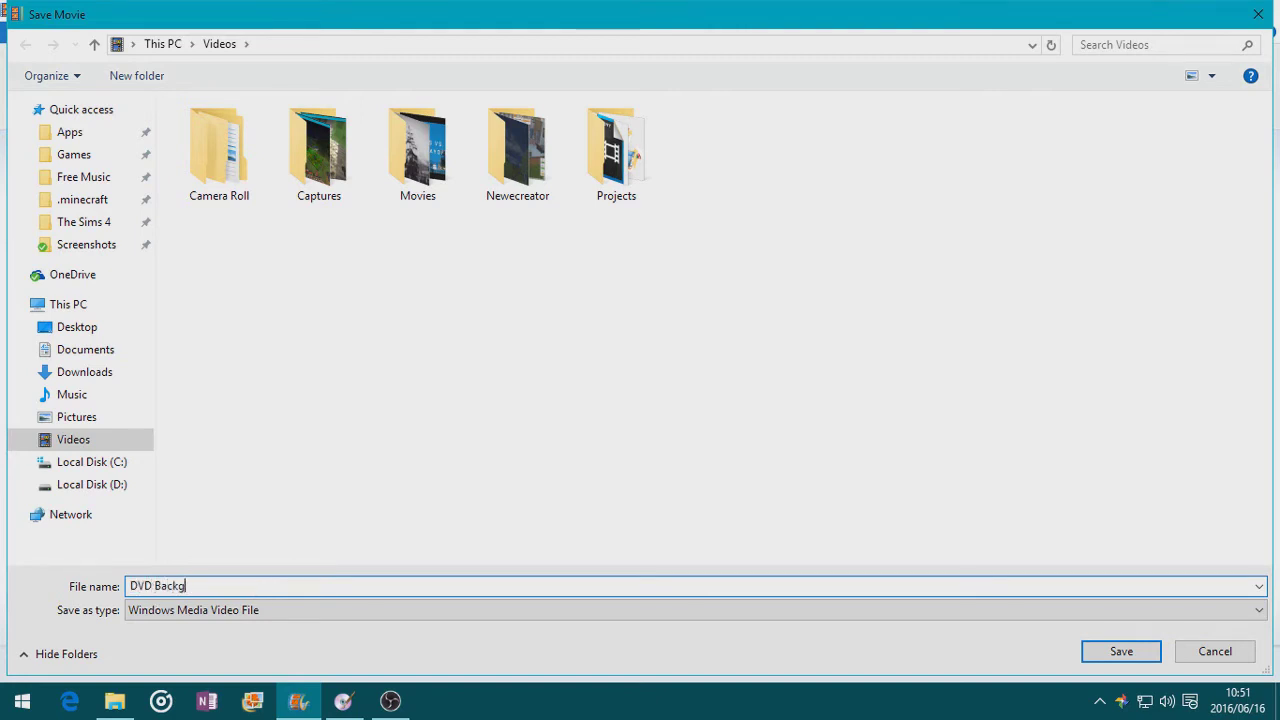
pyautogui.write('round')
pyautogui.click(1094, 656)
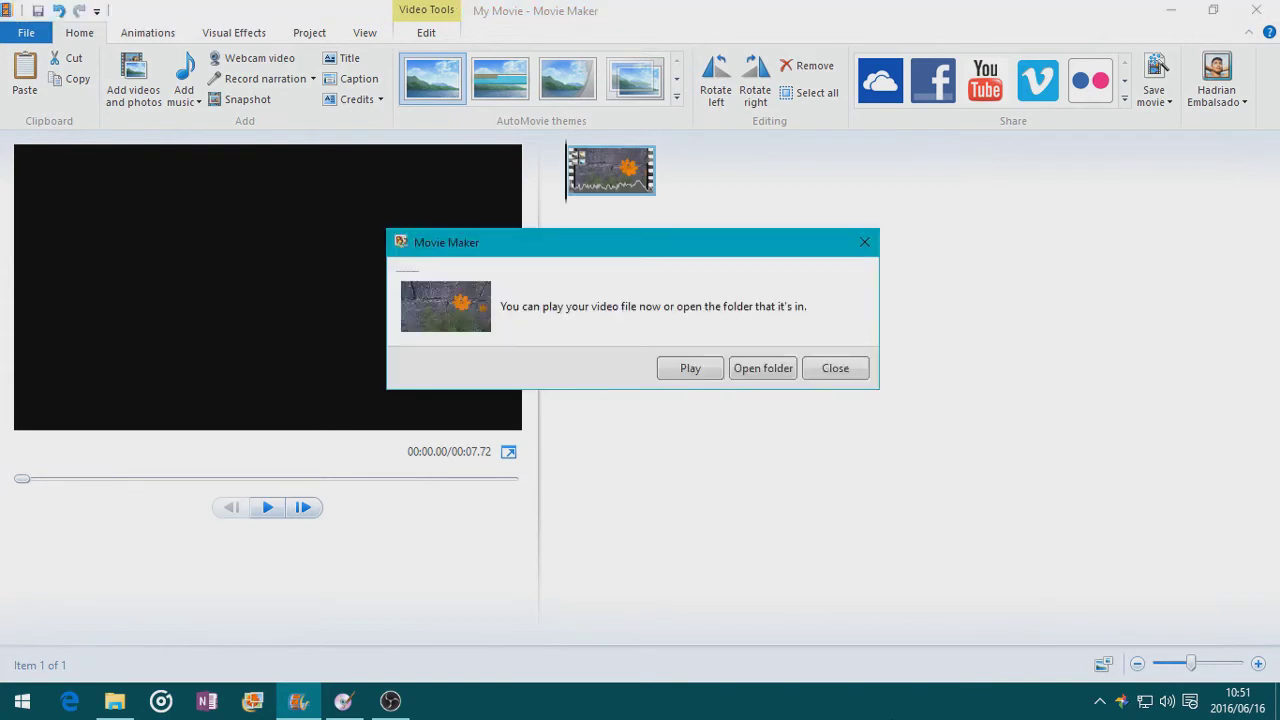
# Dismiss the export-finished message and close Movie Maker without saving My Movie
pyautogui.click(847, 376)
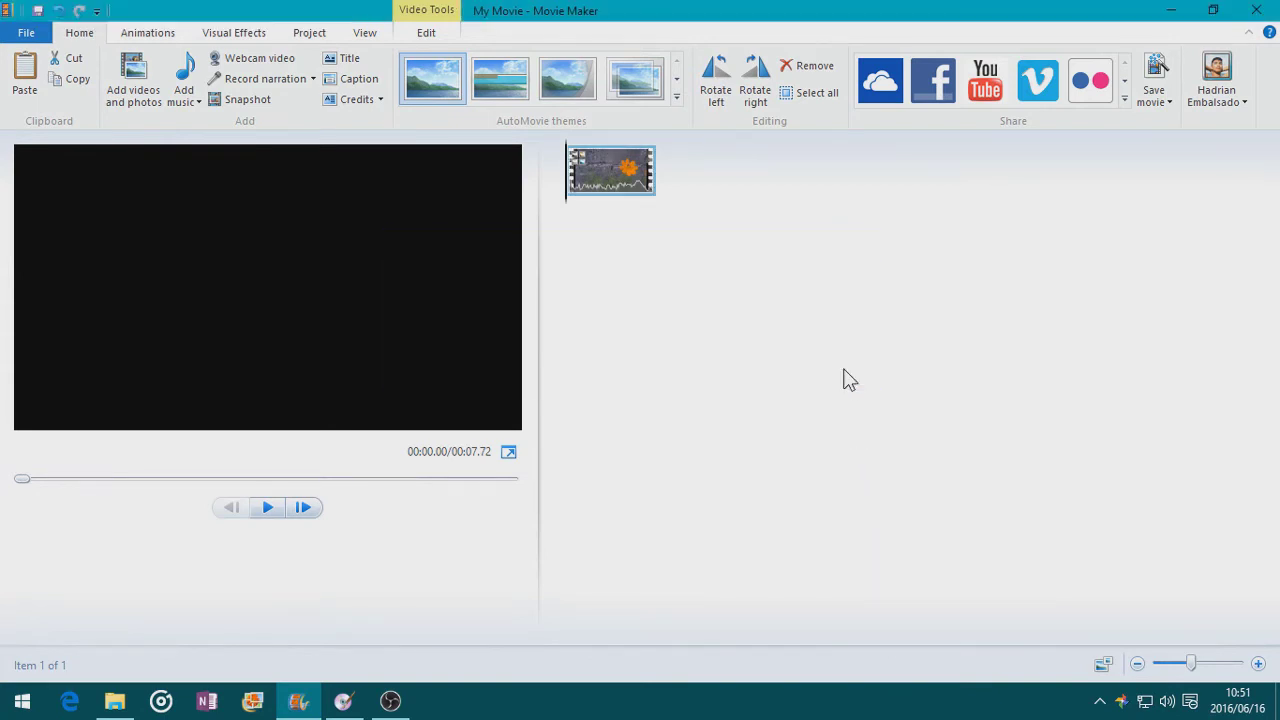
pyautogui.click(1256, 10)
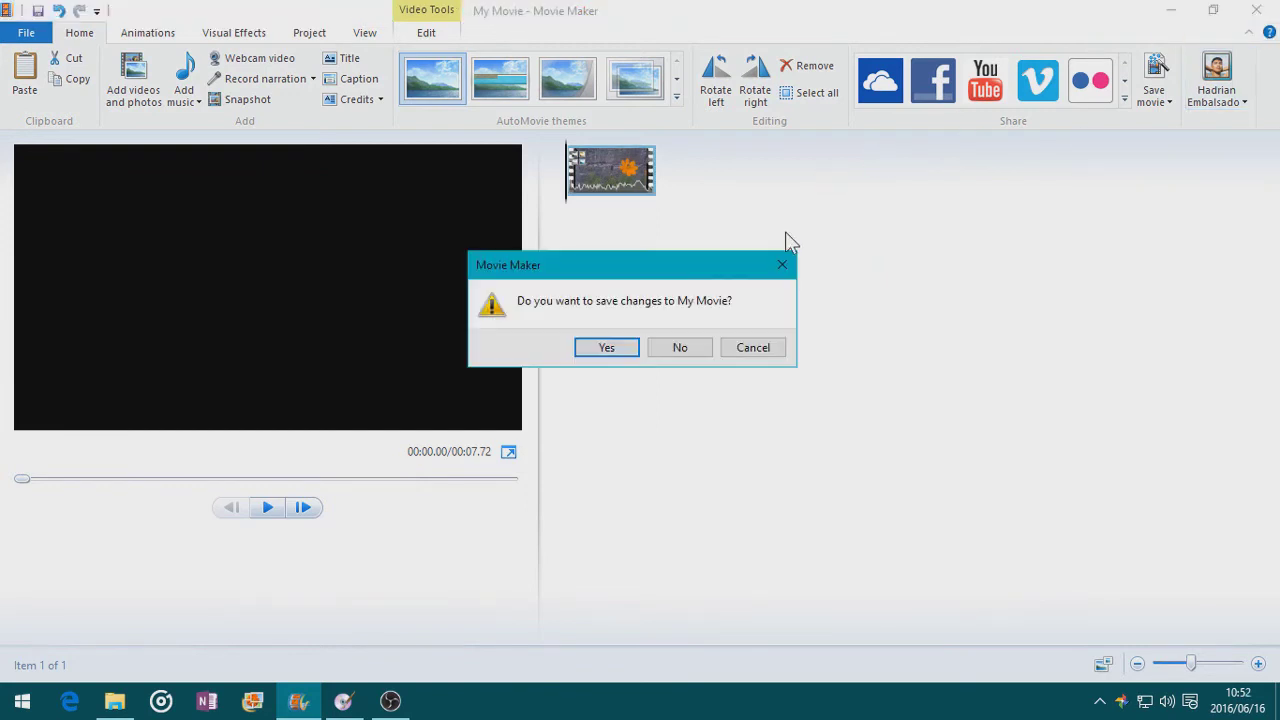
pyautogui.click(679, 349)
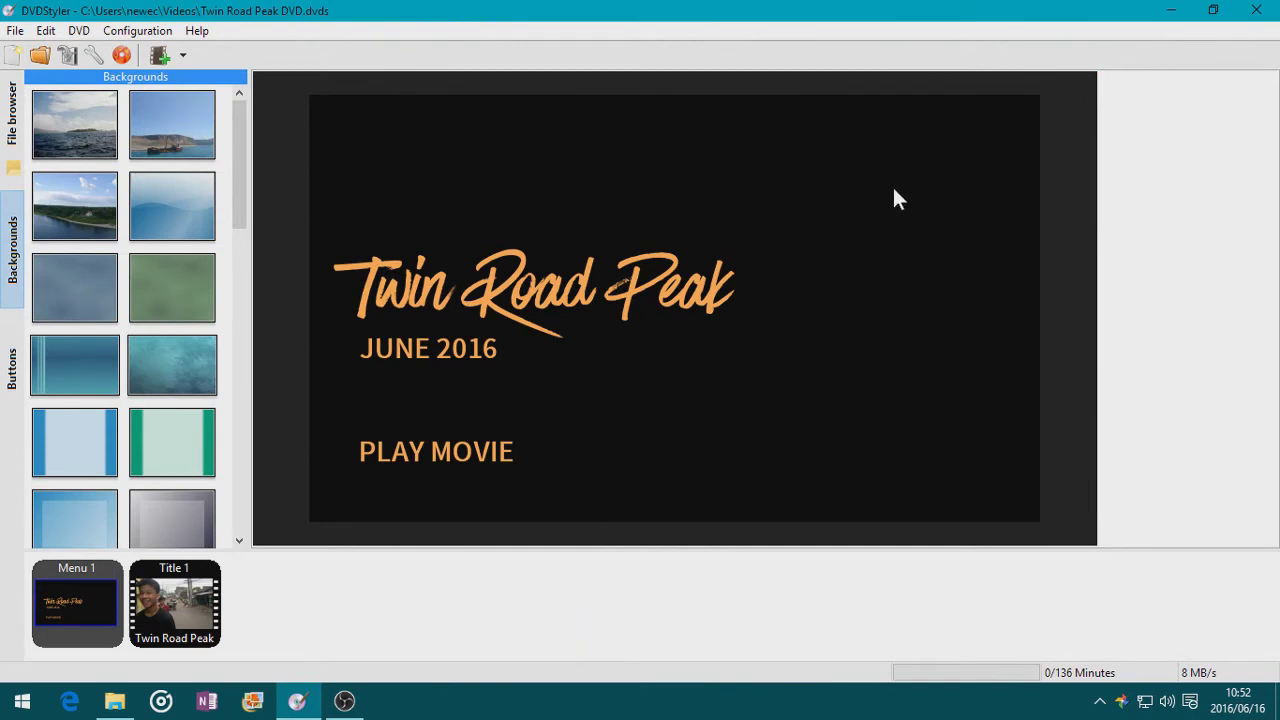
# Set DVD Background.wmv as Menu 1's background in the menu properties
pyautogui.doubleClick(940, 360)
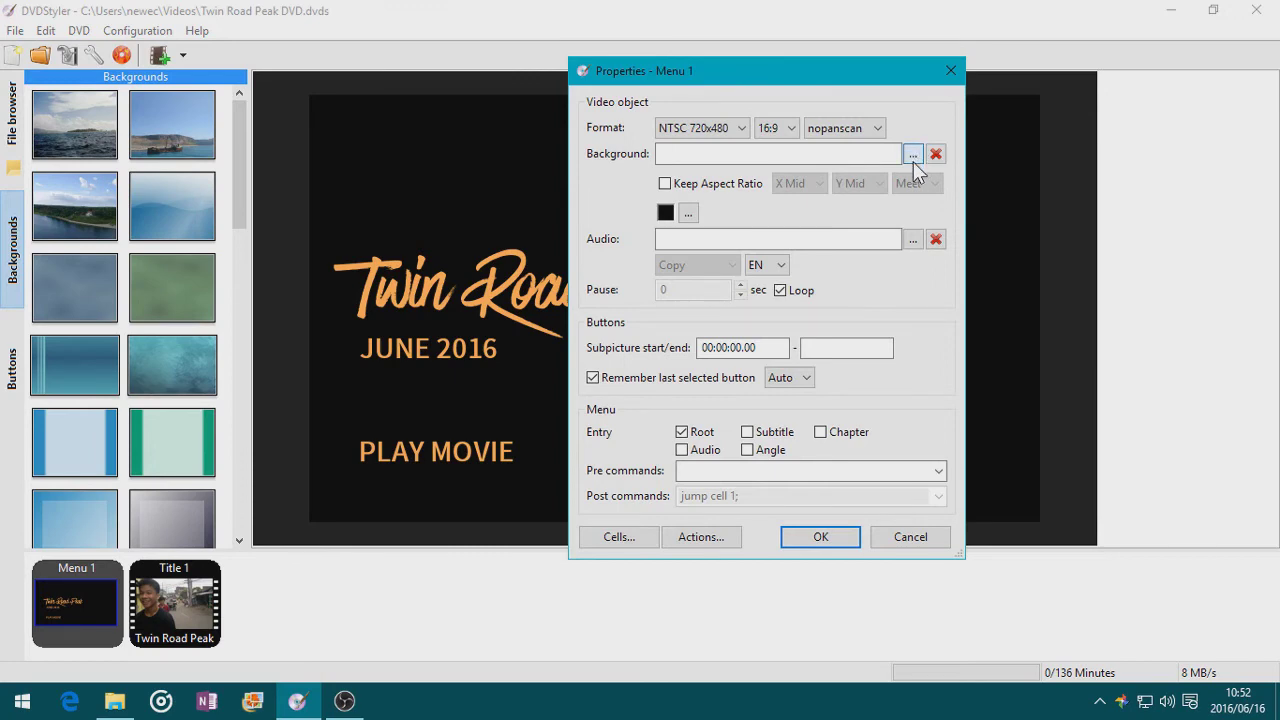
pyautogui.click(913, 153)
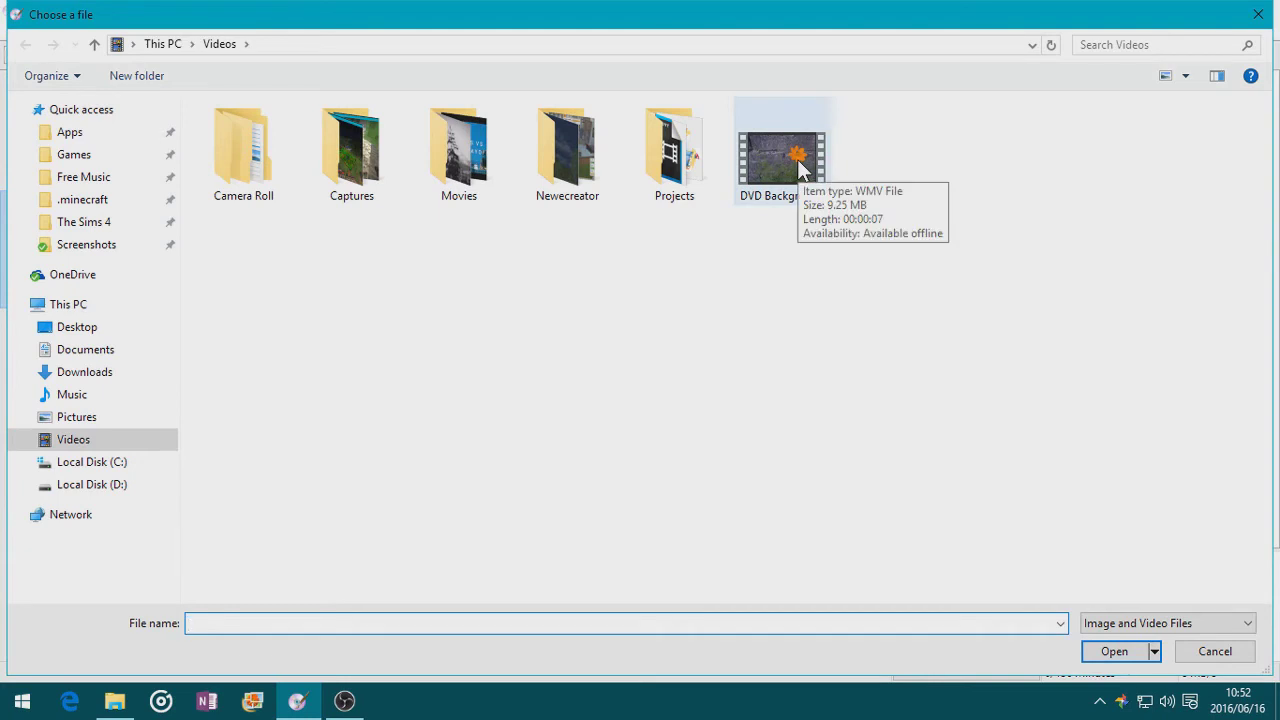
pyautogui.doubleClick(785, 162)
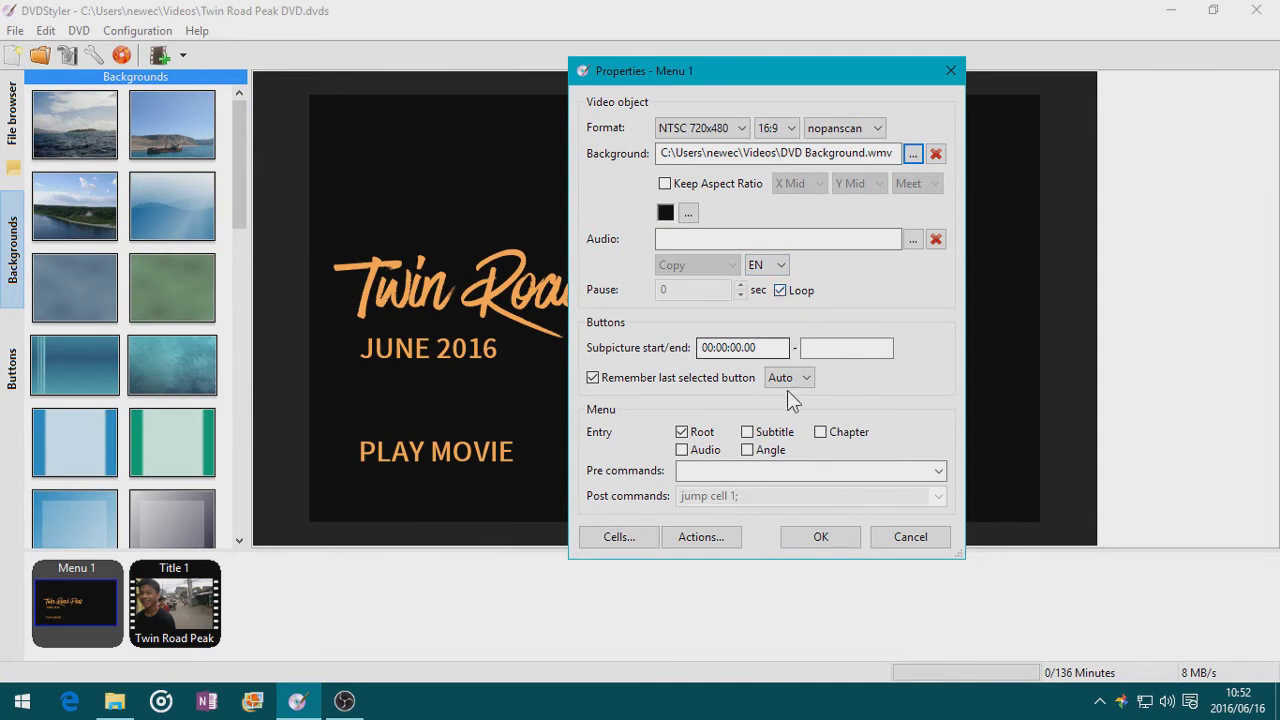
pyautogui.click(818, 539)
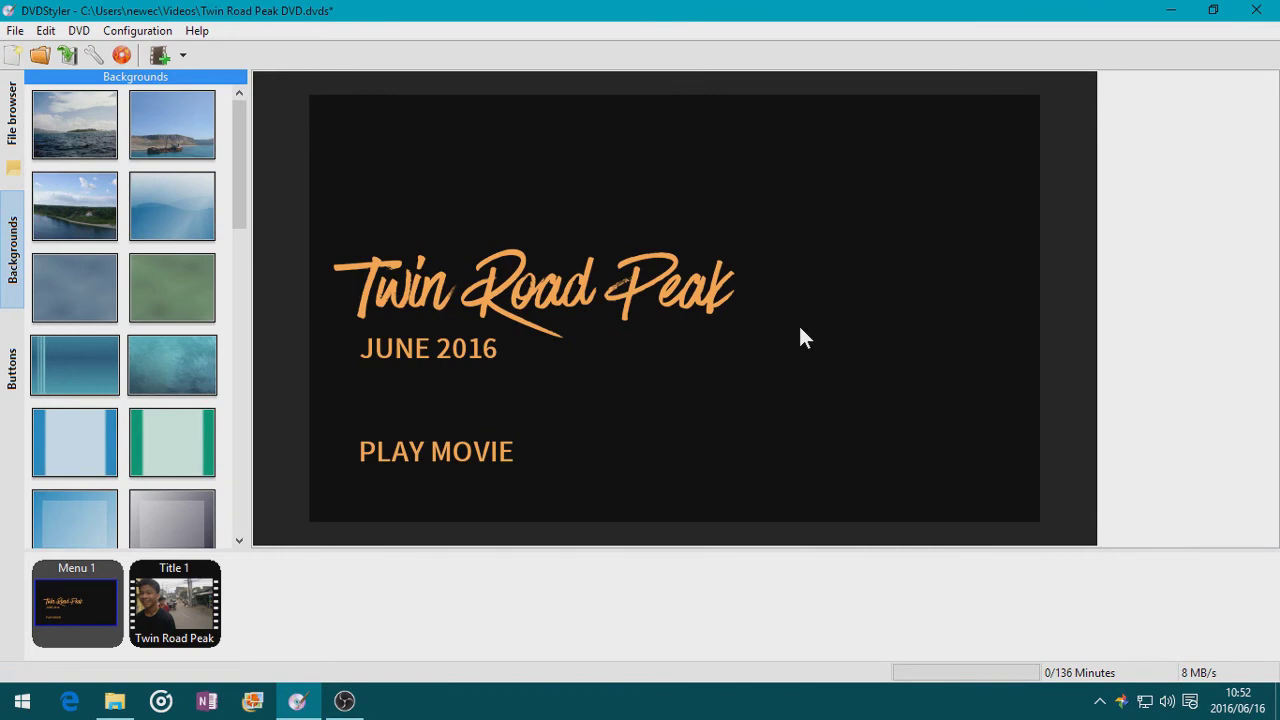
# Start DVD generation from the Burn dialog with preview and create iso image enabled
pyautogui.click(121, 56)
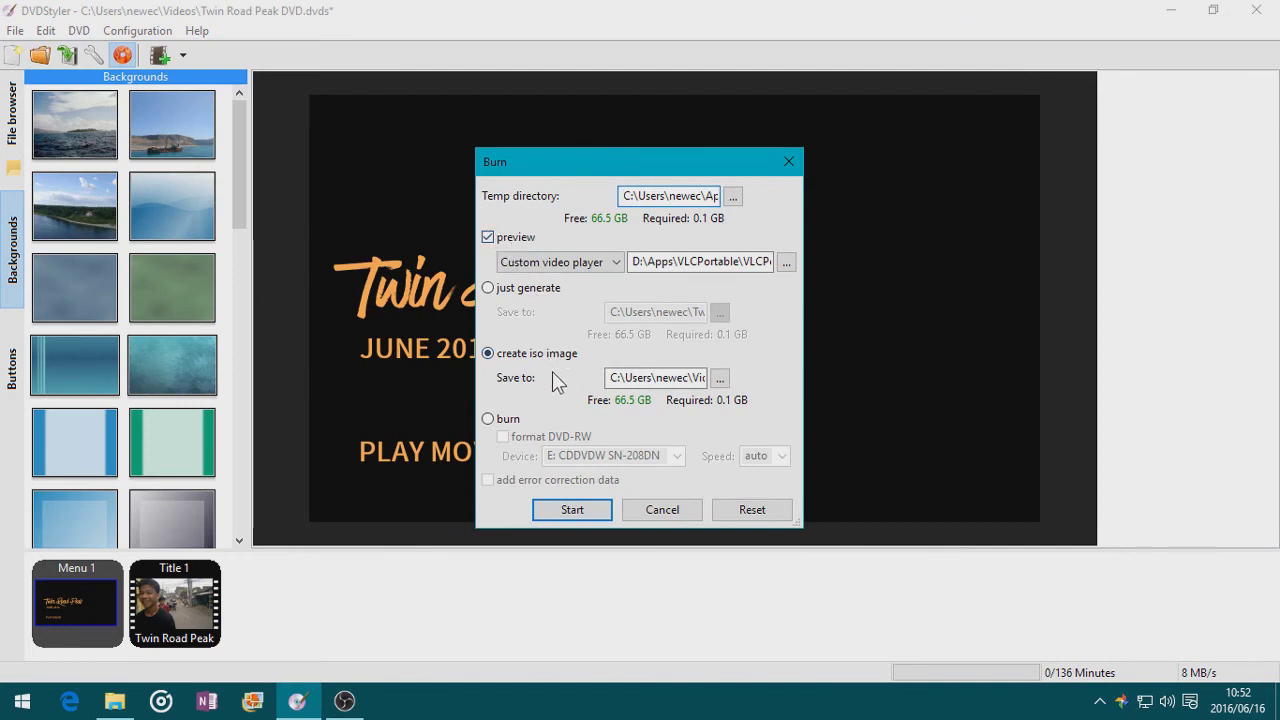
pyautogui.click(574, 509)
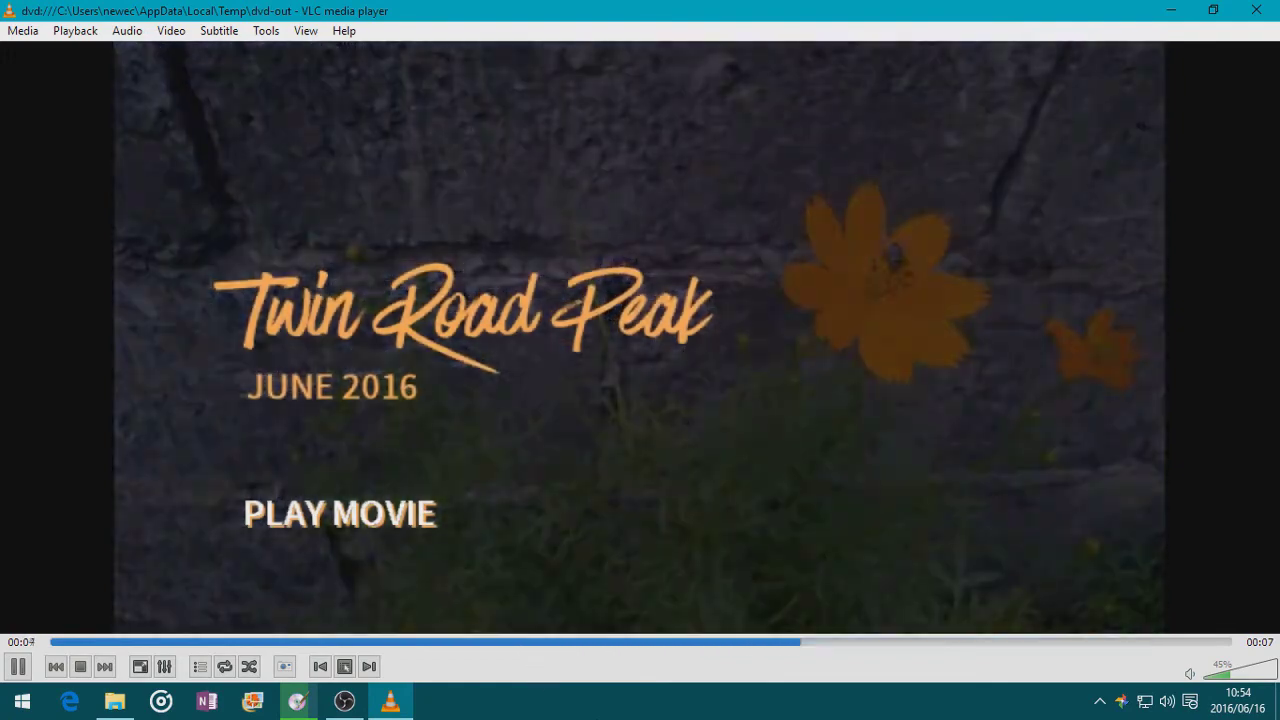
# Close VLC after watching the Twin Road Peak menu over the faded flower video
pyautogui.click(1256, 10)
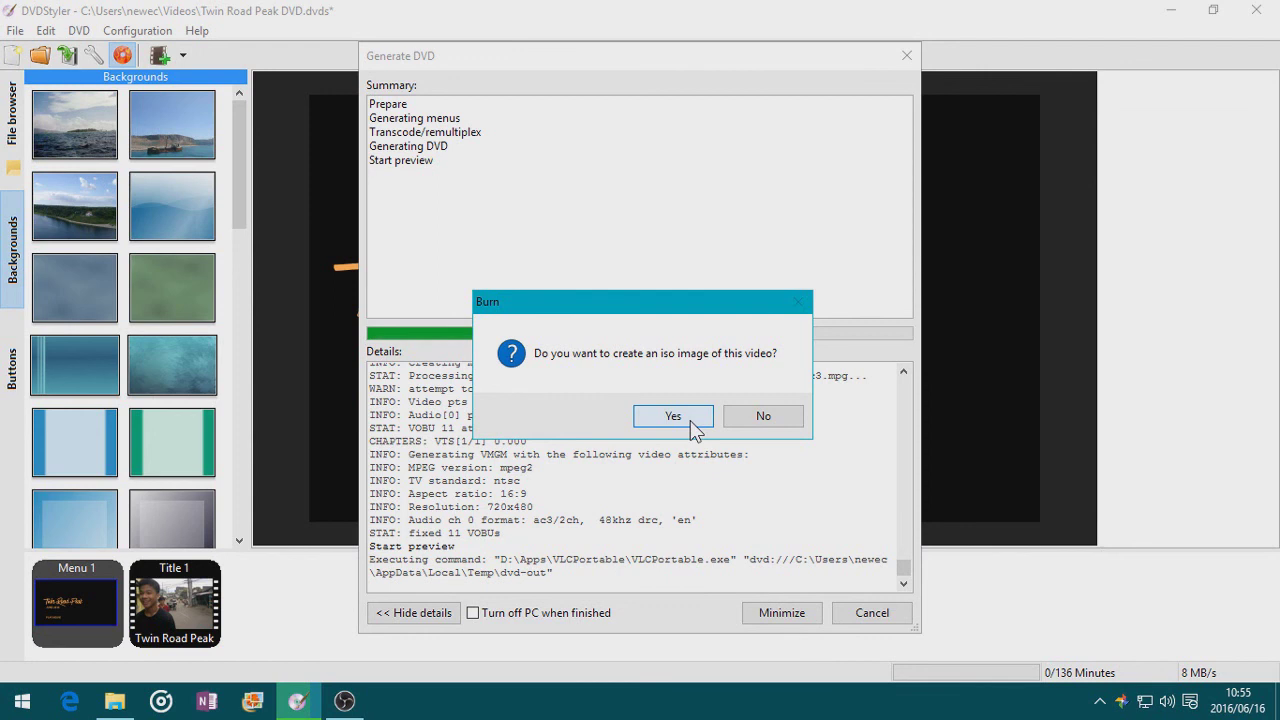
# Answer No to creating the ISO image and close the Generate DVD window
pyautogui.click(760, 418)
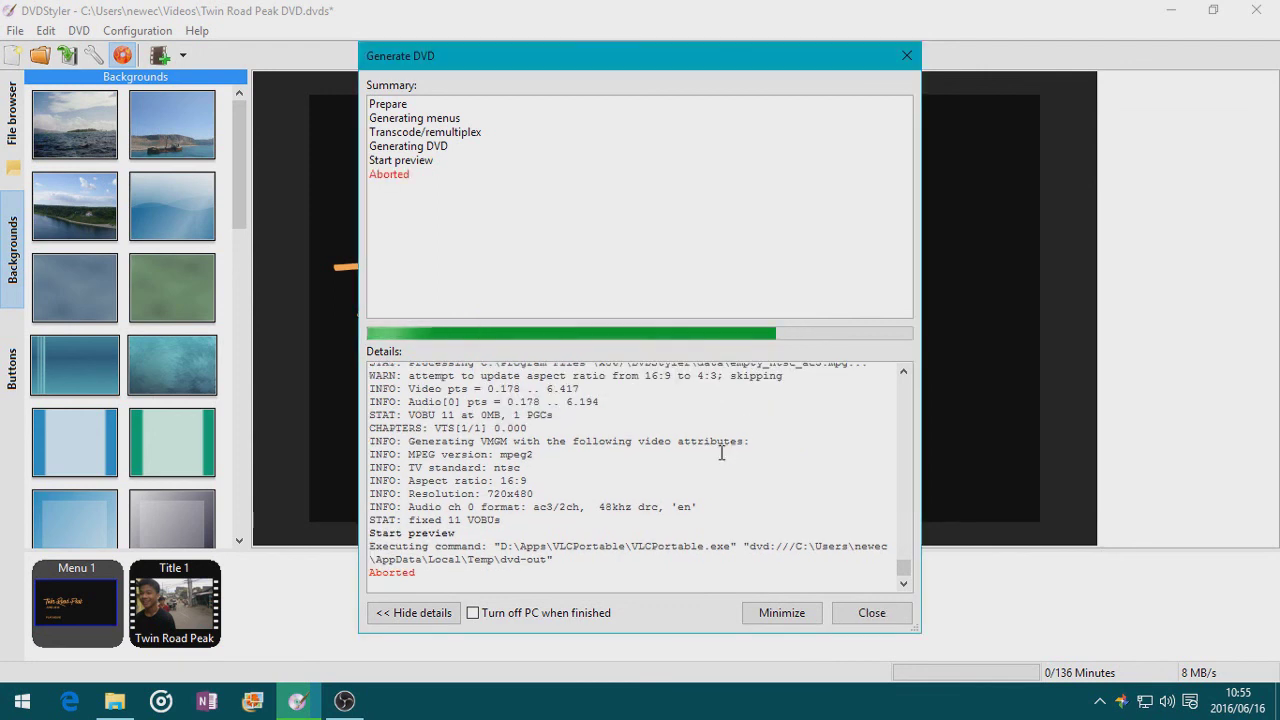
pyautogui.click(862, 613)
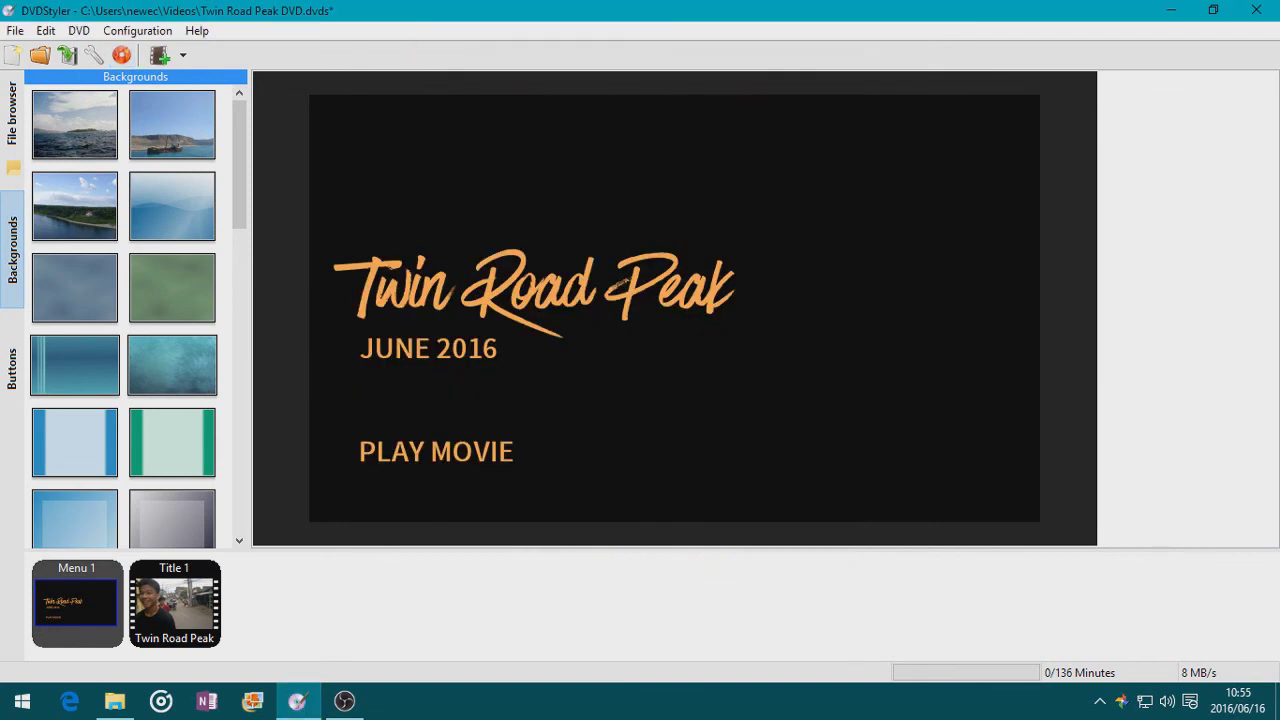